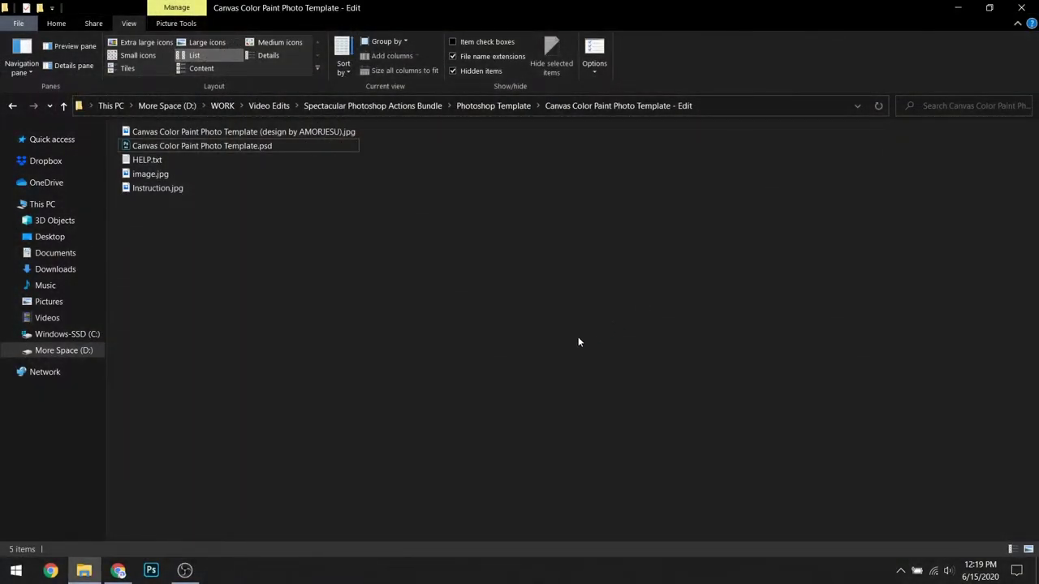
- Open Canvas Color Paint Photo Template.psd from File Explorer in Photoshop
left_click(323, 148)
double_click(324, 146)
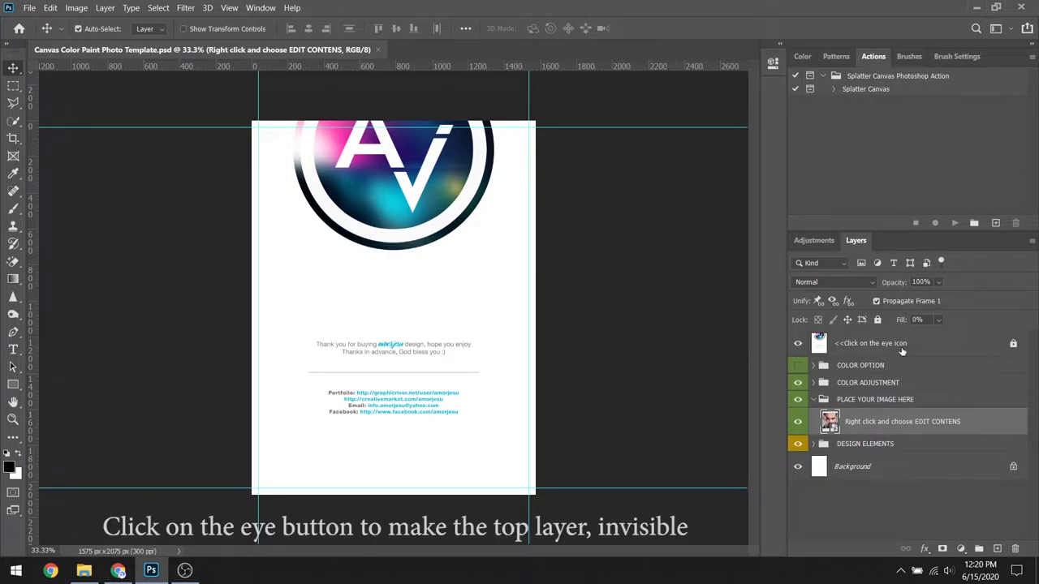
- Hide the instruction layer and open the smart object layer's contents with Edit Contents
left_click(797, 344)
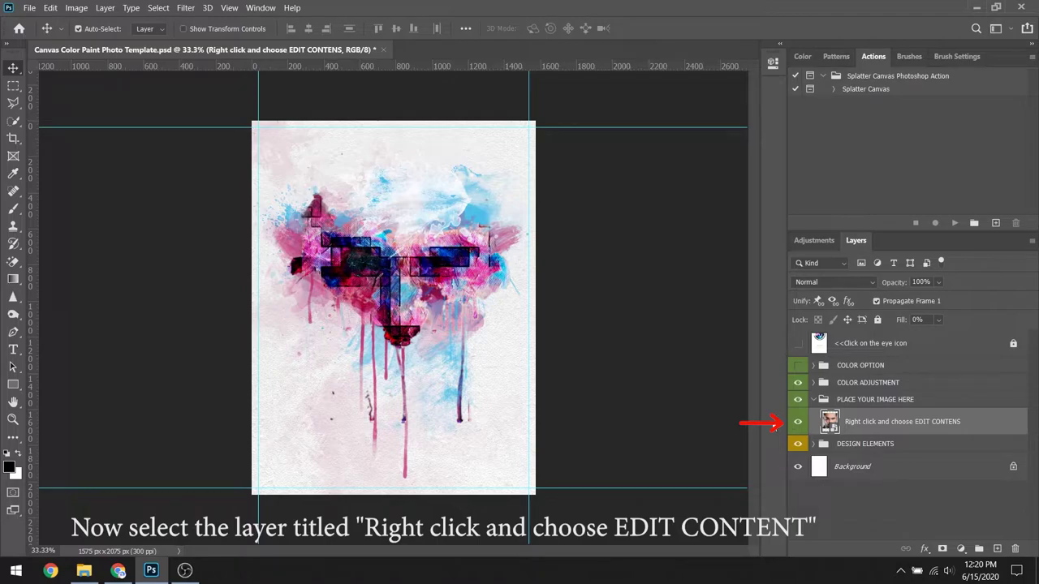
right_click(867, 428)
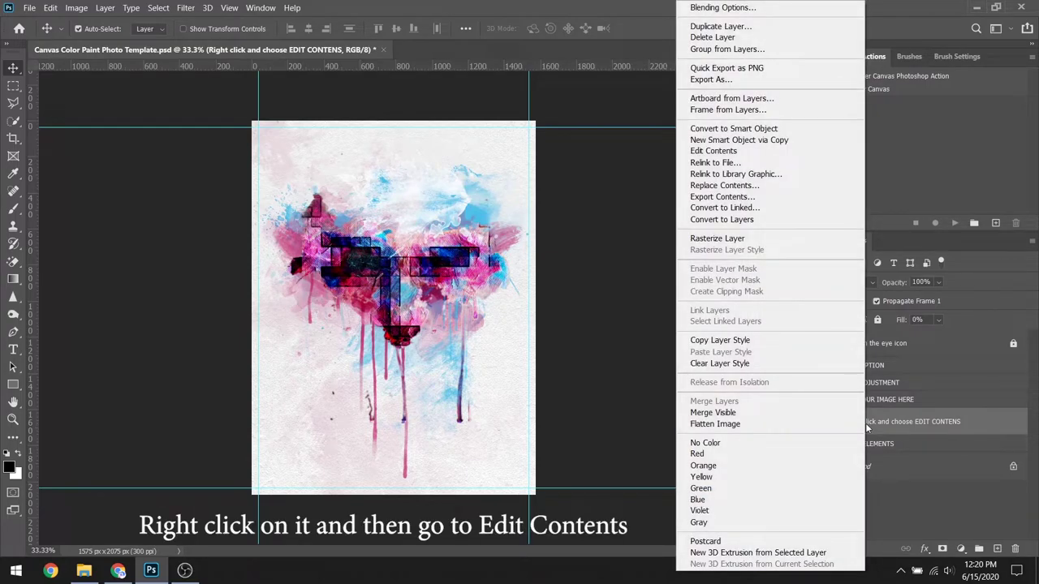
left_click(768, 156)
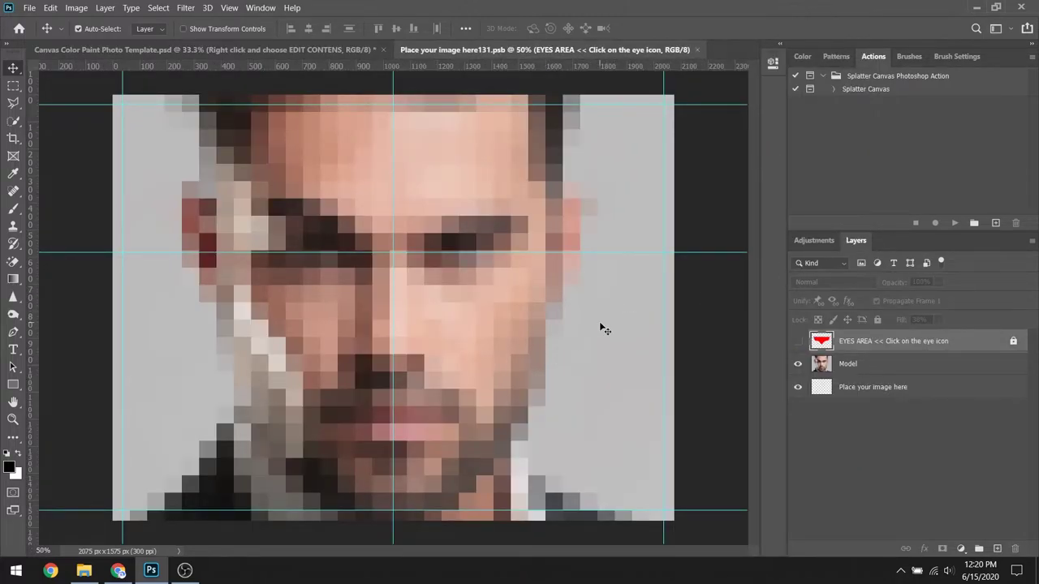
- Show the EYES AREA guide, hide the Model layer, and switch back to File Explorer
left_click(799, 342)
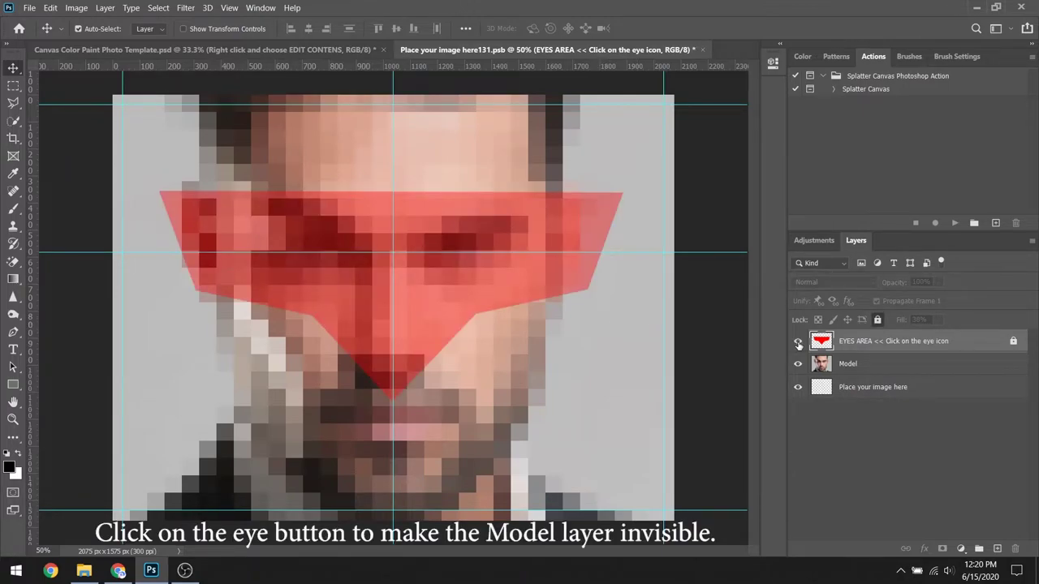
left_click(798, 364)
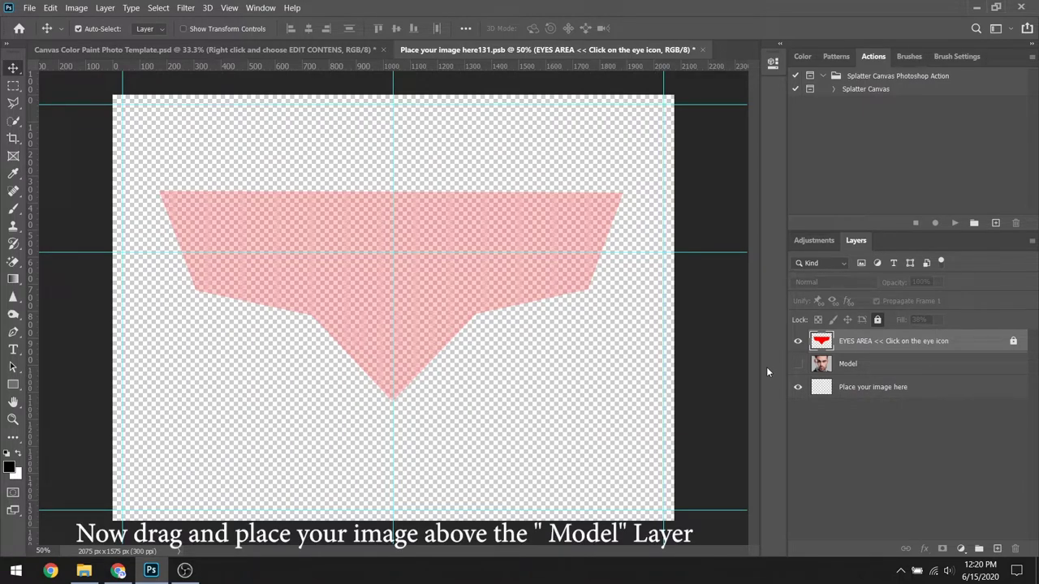
left_click(83, 570)
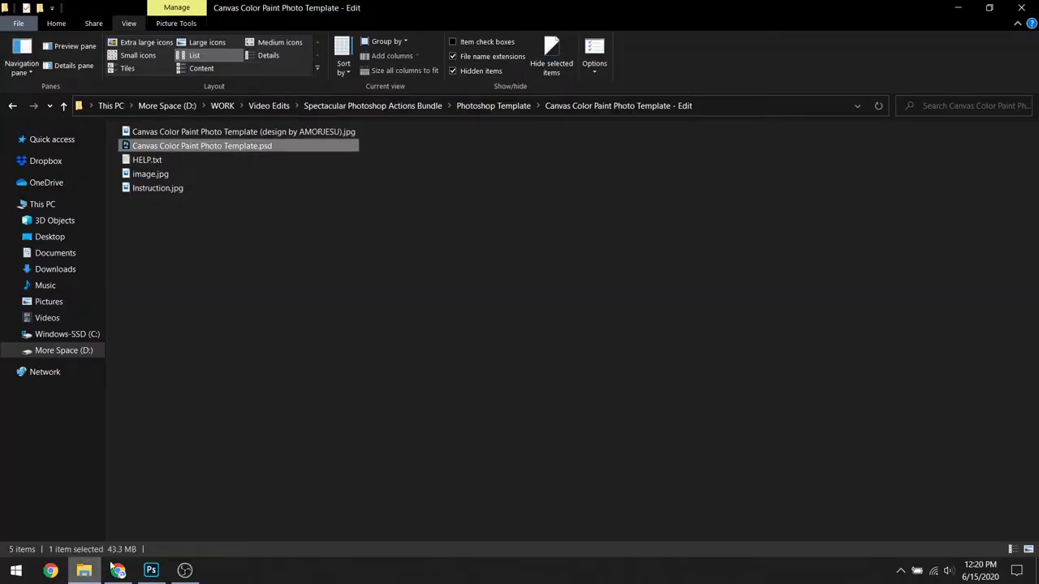
- Preview image.jpg, then drag it into the smart object document as a new layer
left_click(180, 173)
double_click(184, 174)
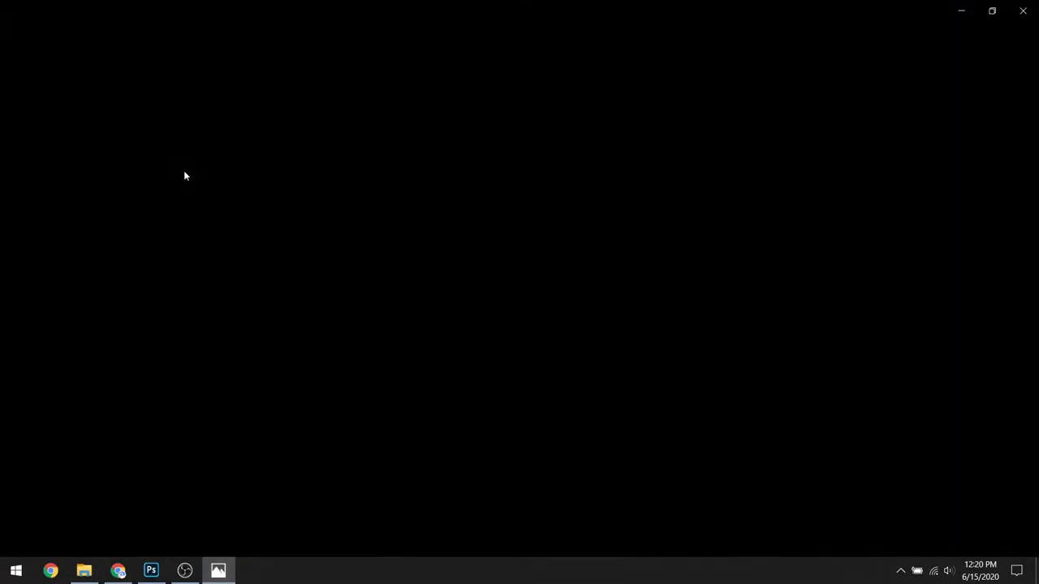
left_click(1022, 11)
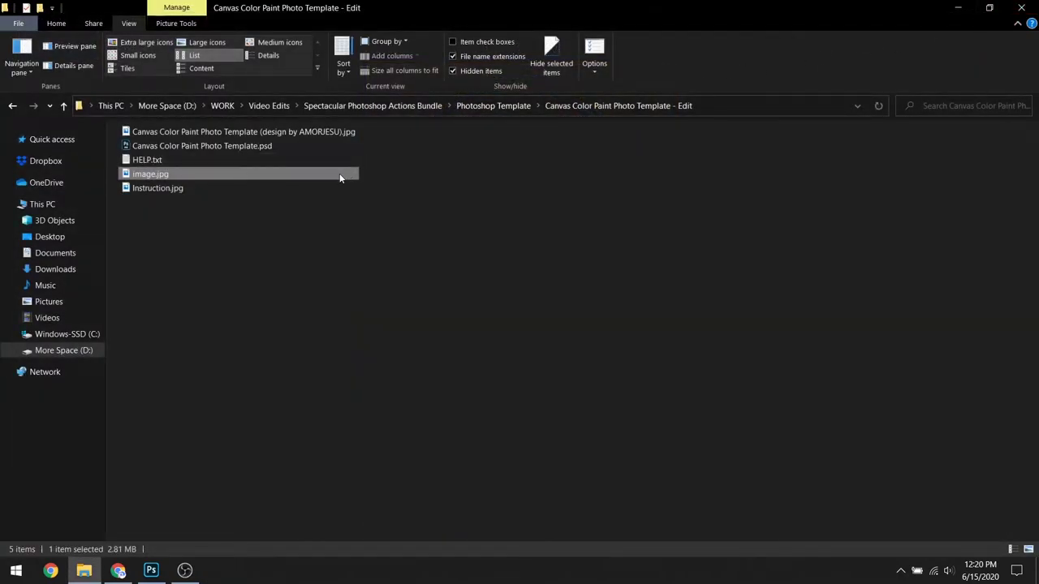
left_click_drag(340, 178, 387, 350)
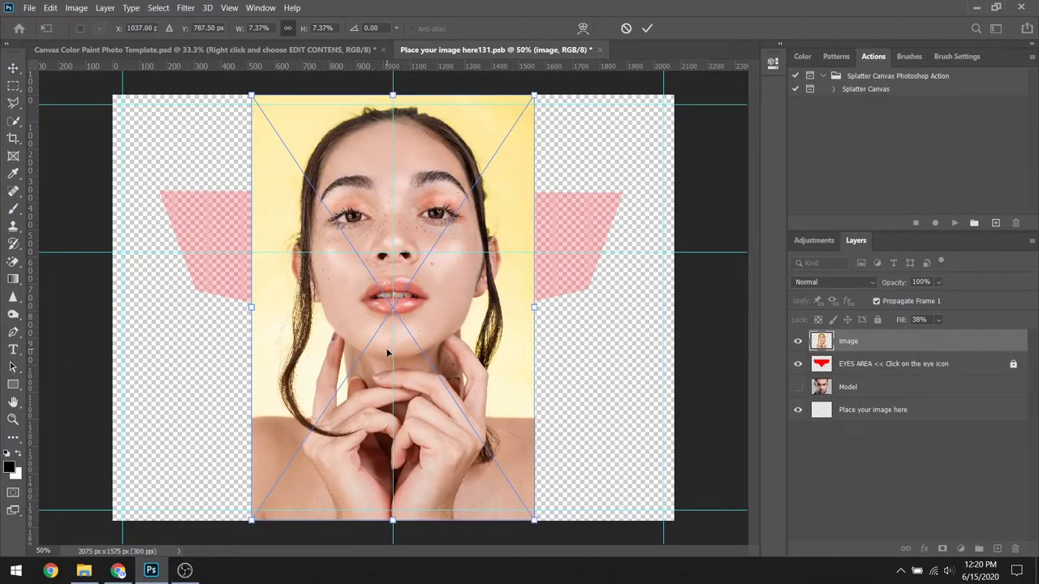
- Move the image.jpg layer below EYES AREA so the red guide overlays the face
left_click(799, 388)
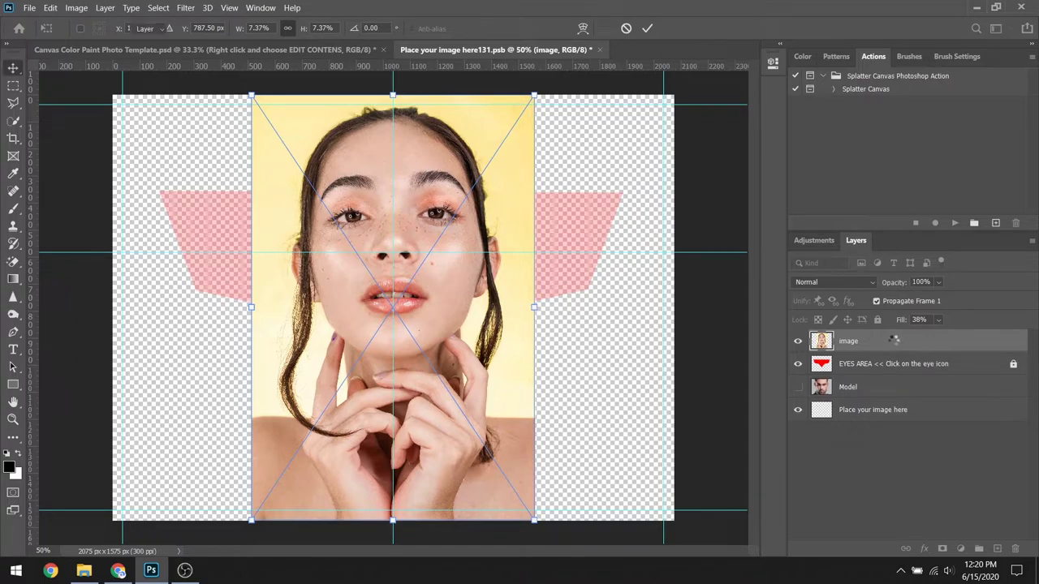
left_click_drag(894, 345, 893, 379)
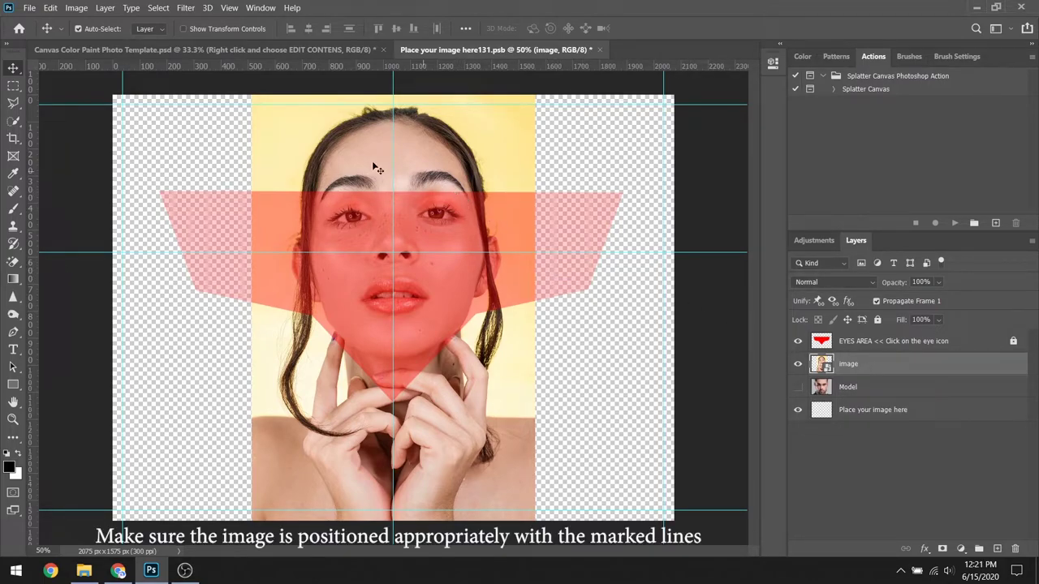
left_click(49, 7)
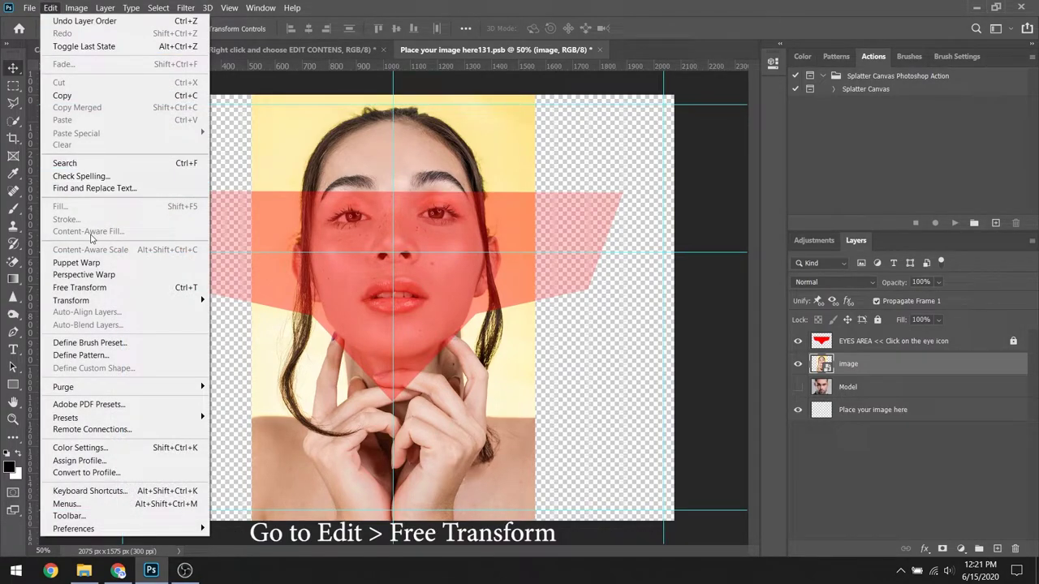
- Free Transform the portrait, scaling and moving it until the eyes fit the red band
left_click(112, 287)
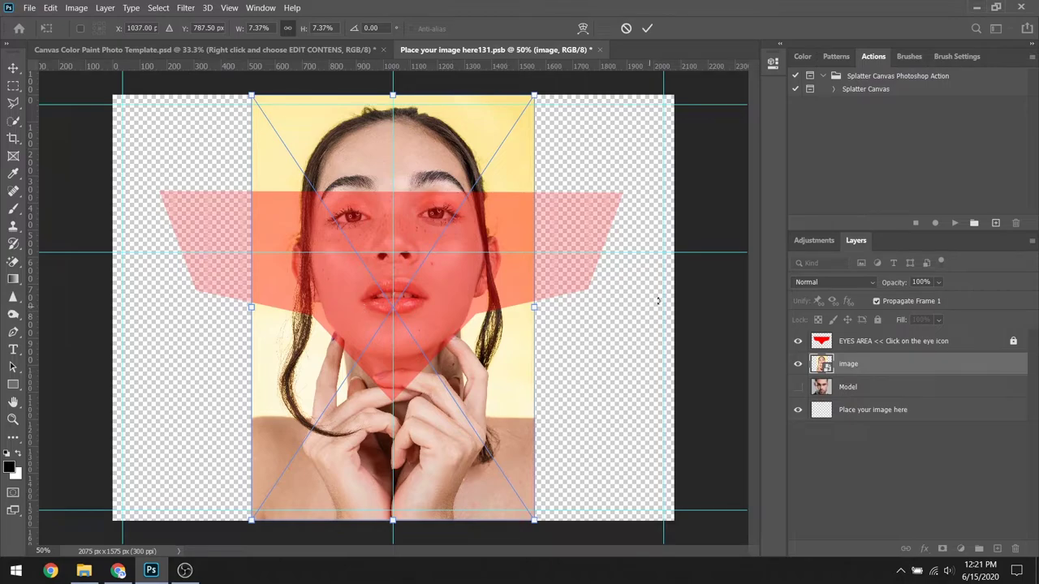
left_click_drag(534, 95, 560, 56)
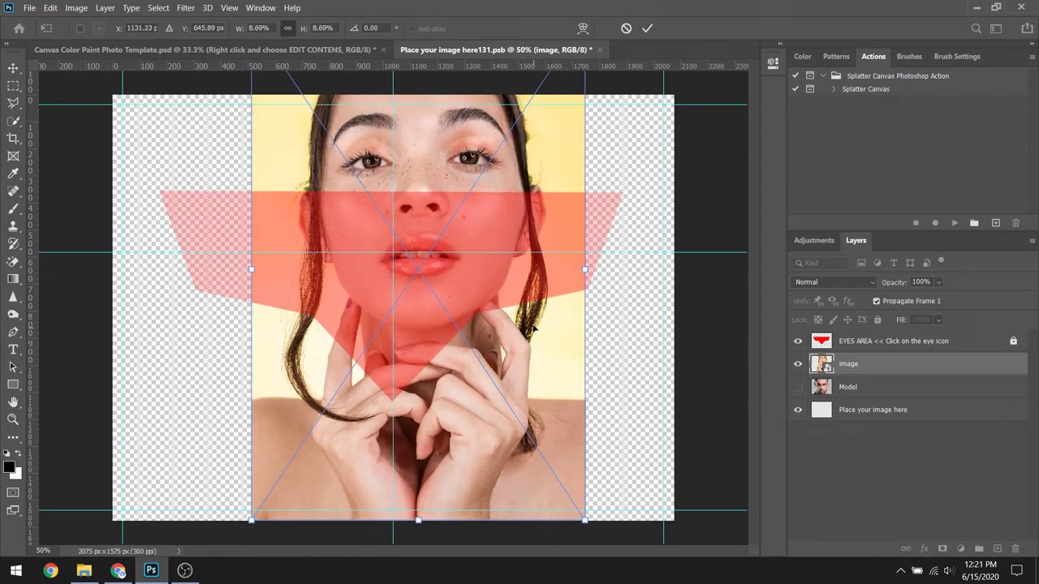
left_click_drag(508, 372, 508, 425)
left_click_drag(573, 114, 600, 67)
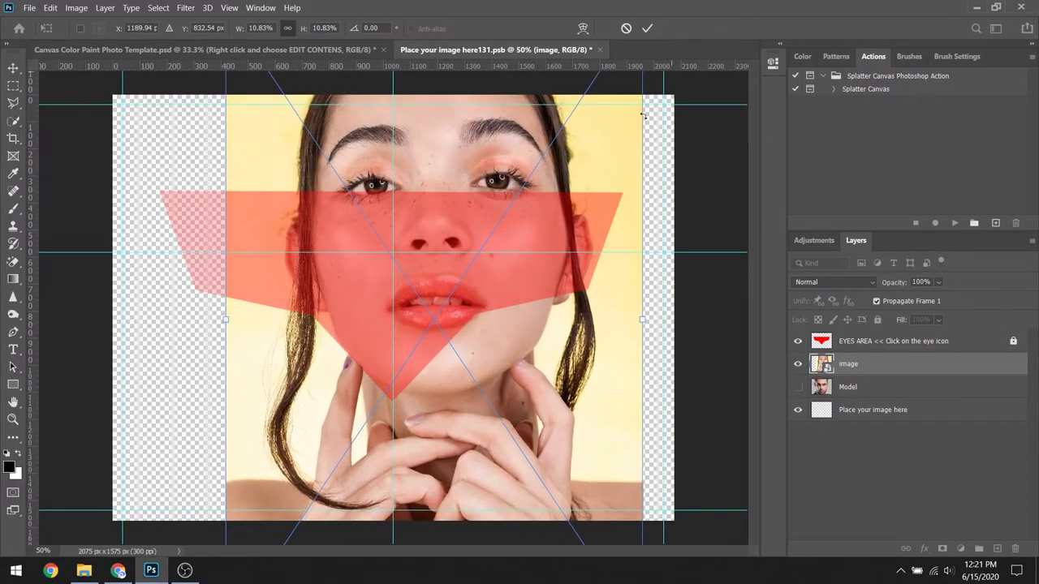
left_click_drag(431, 382, 471, 496)
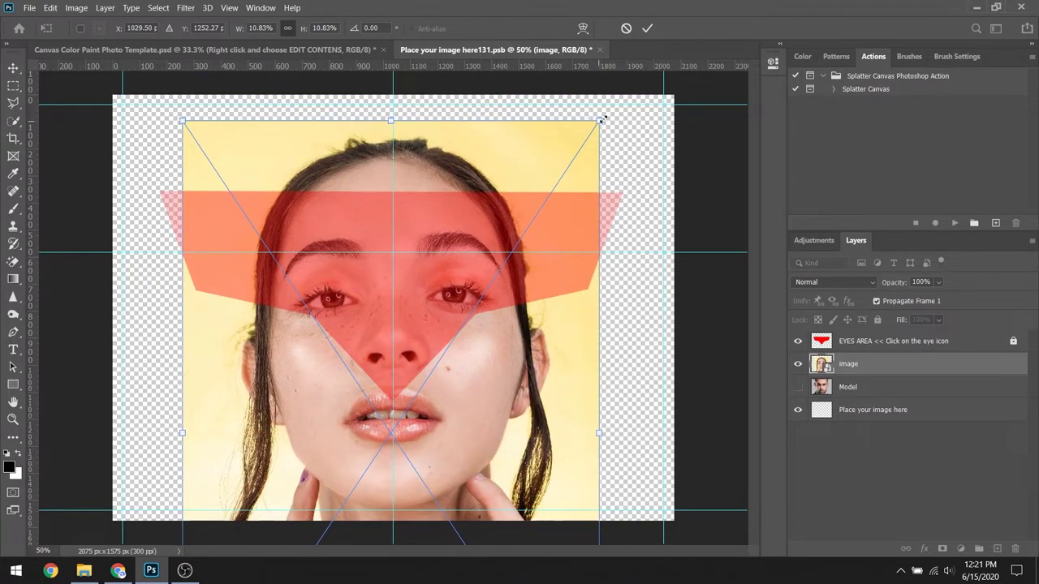
left_click_drag(602, 119, 632, 80)
left_click_drag(527, 329, 549, 399)
left_click_drag(623, 83, 636, 73)
mouse_move(552, 339)
left_mouse_down()
mouse_move(568, 340)
mouse_move(549, 353)
left_mouse_up()
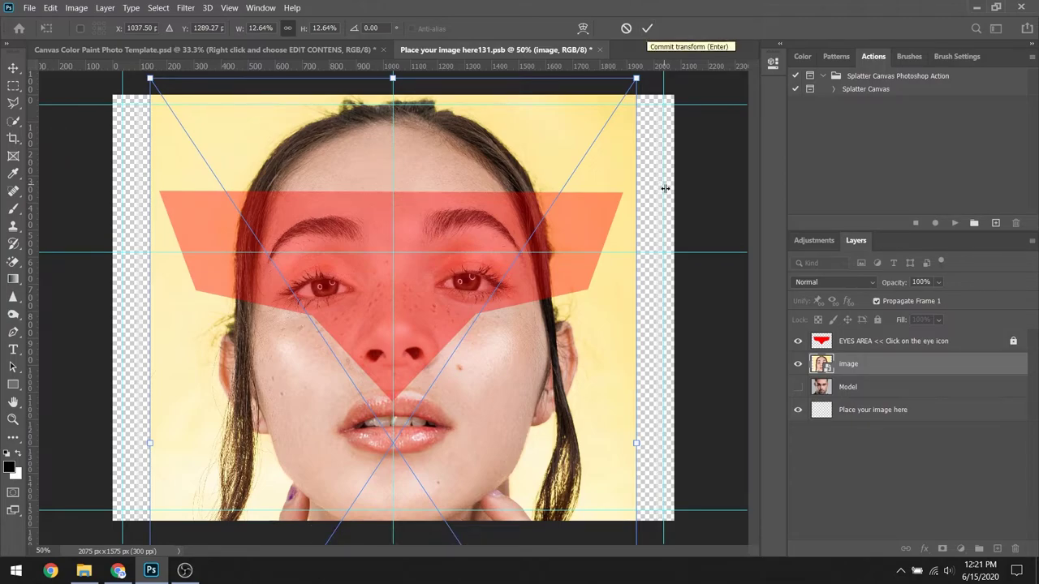
key("Return")
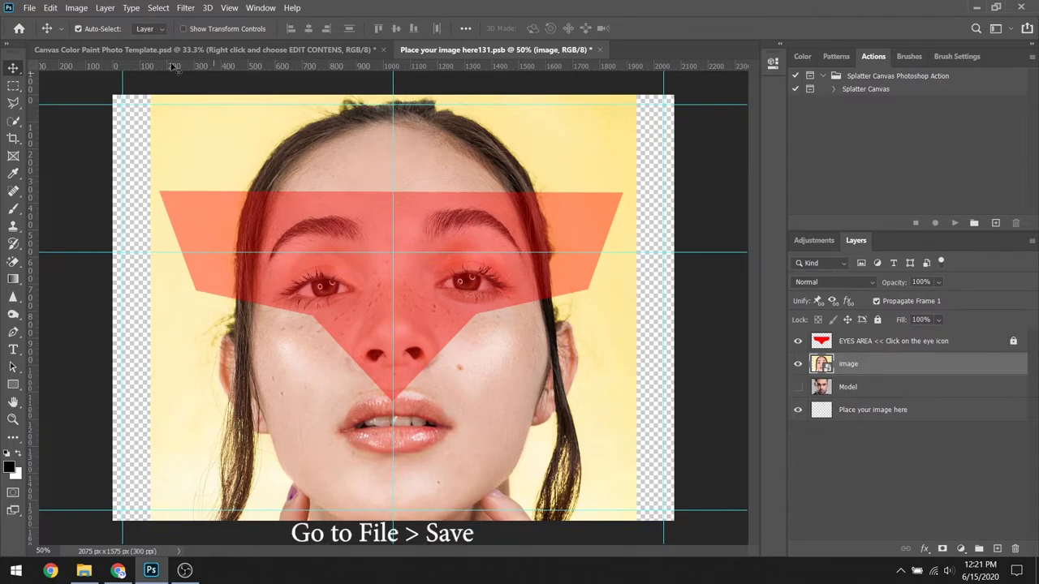
- Save Place your image here131.psb with the repositioned portrait
left_click(29, 9)
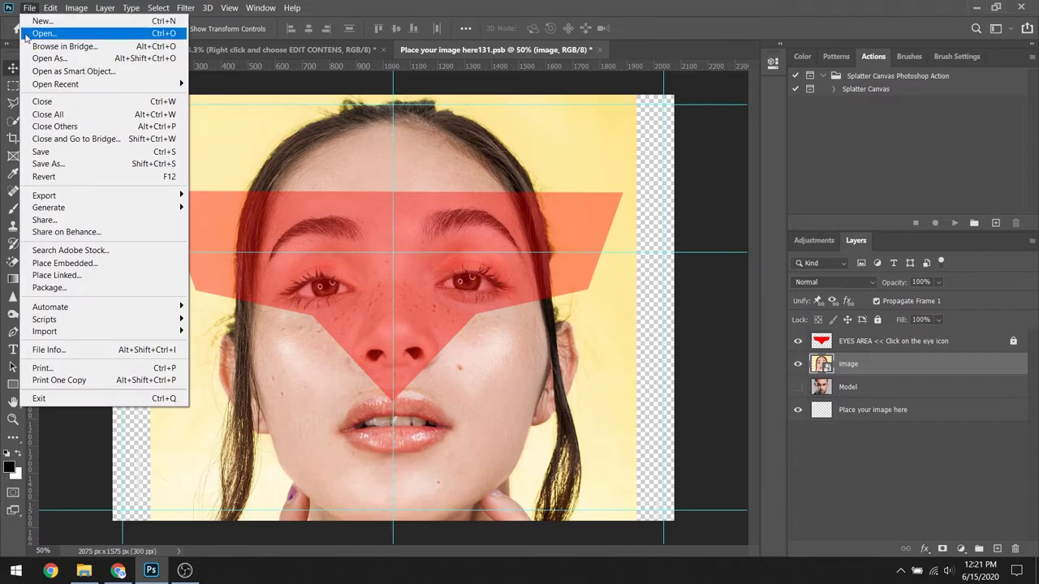
left_click(50, 153)
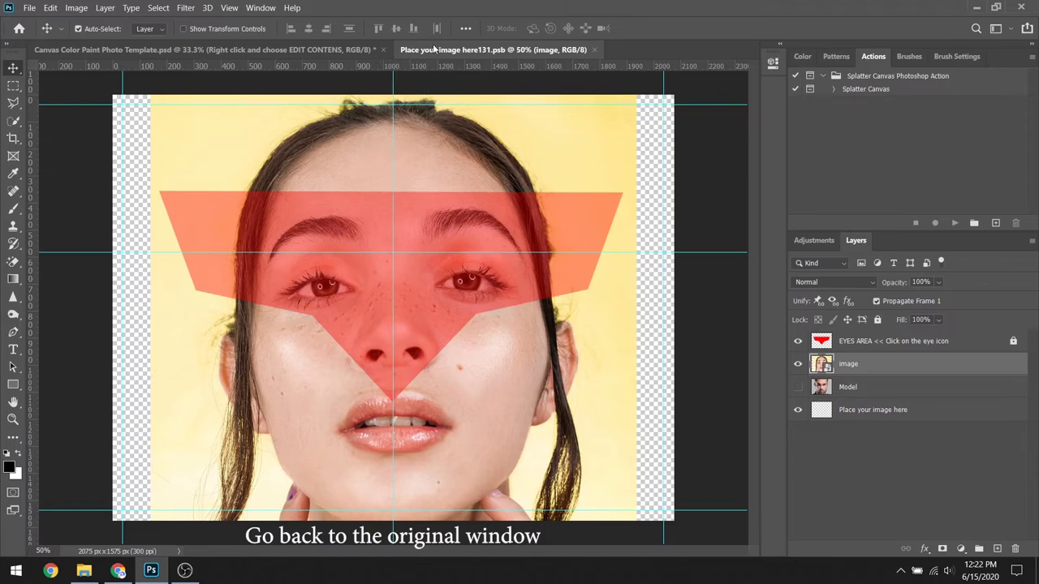
- Return to the template and toggle a Splatter layer in DESIGN ELEMENTS to check its effect
left_click(331, 50)
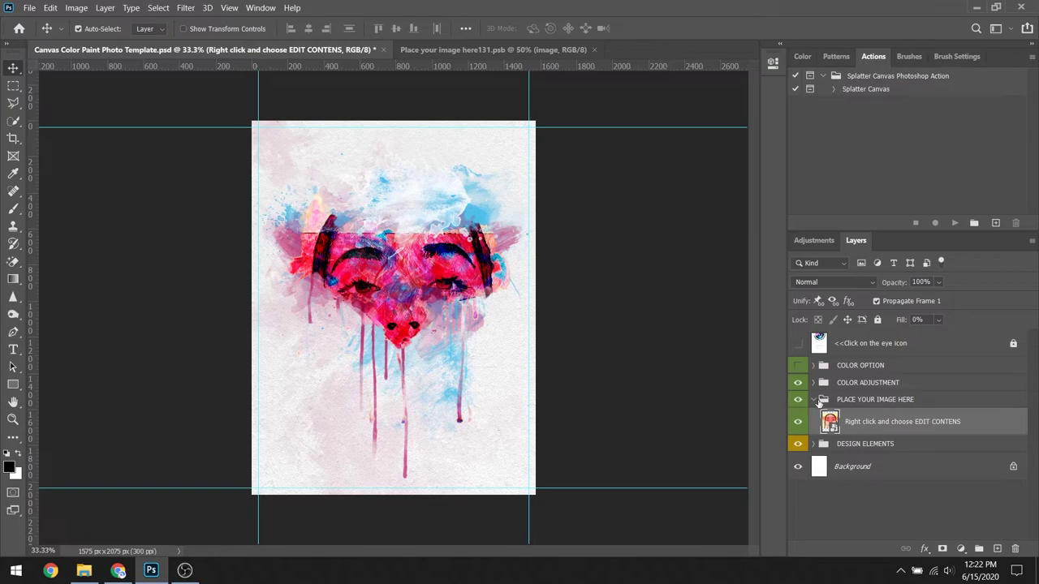
left_click(814, 444)
left_click(797, 420)
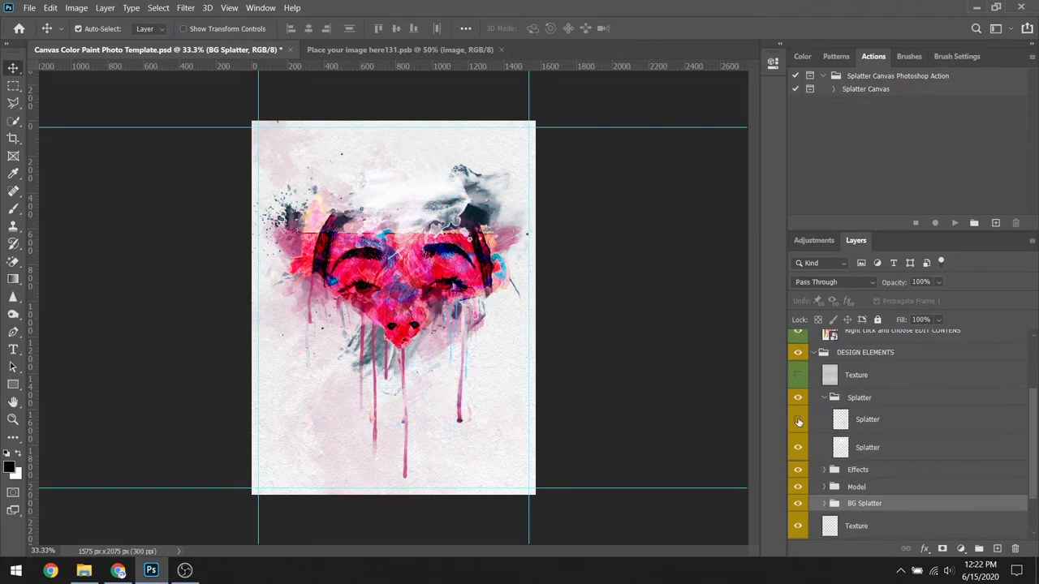
left_click(798, 421)
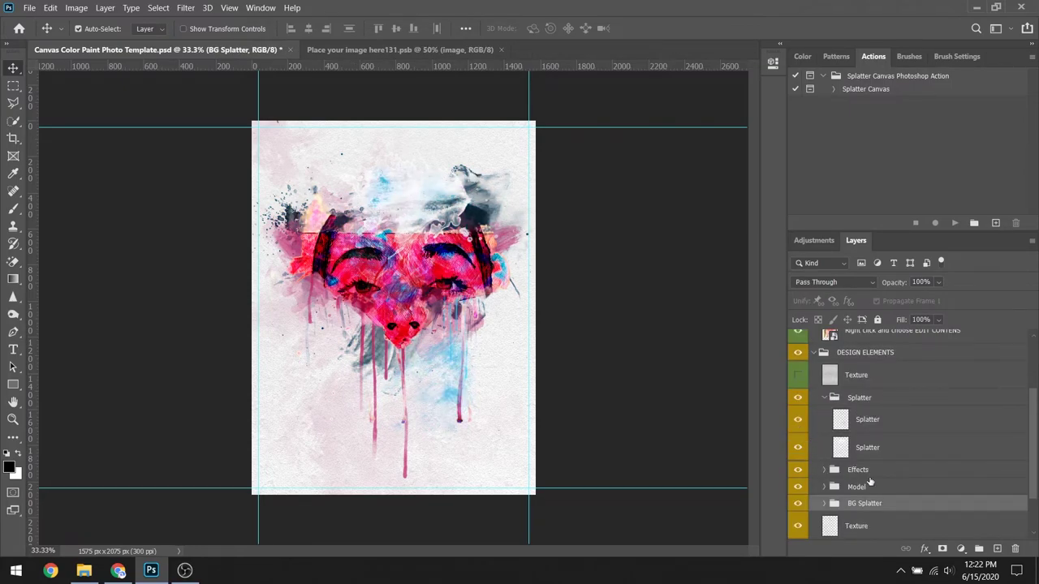
left_click(814, 352)
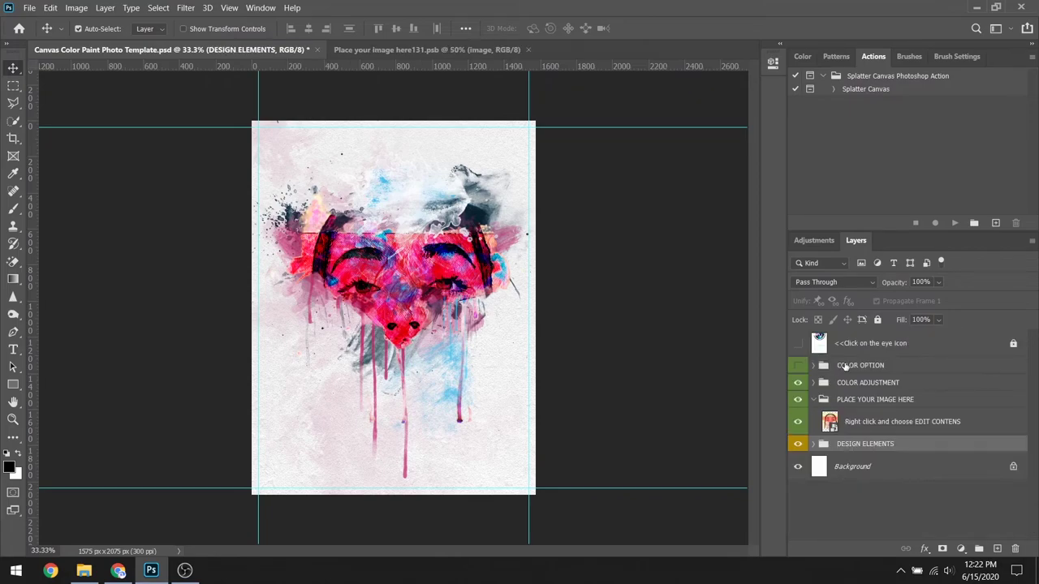
- Preview COLOR OPTION variations #2 and #3 on the splatter design
left_click(798, 366)
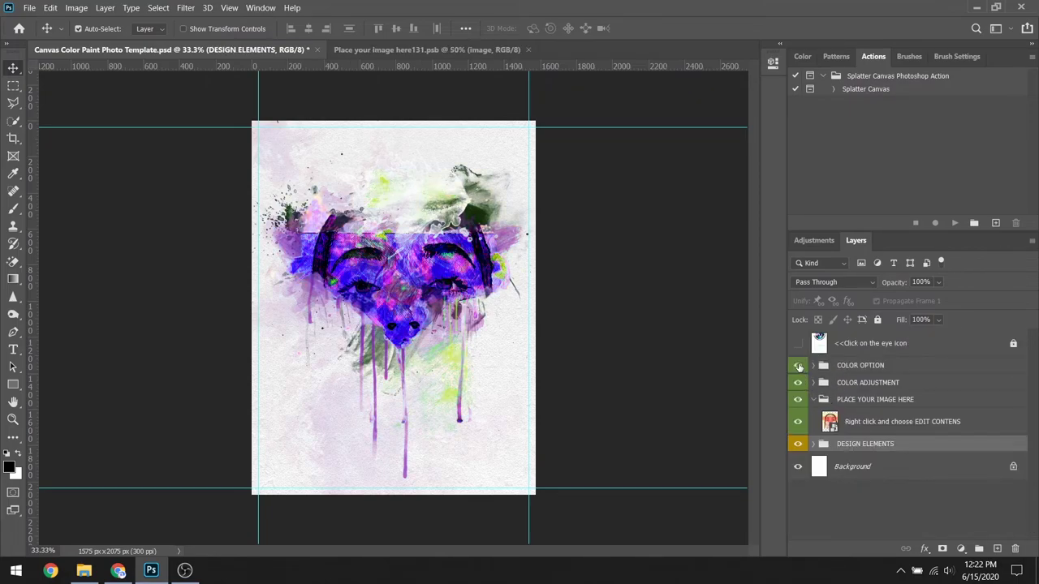
left_click(799, 366)
left_click(813, 366)
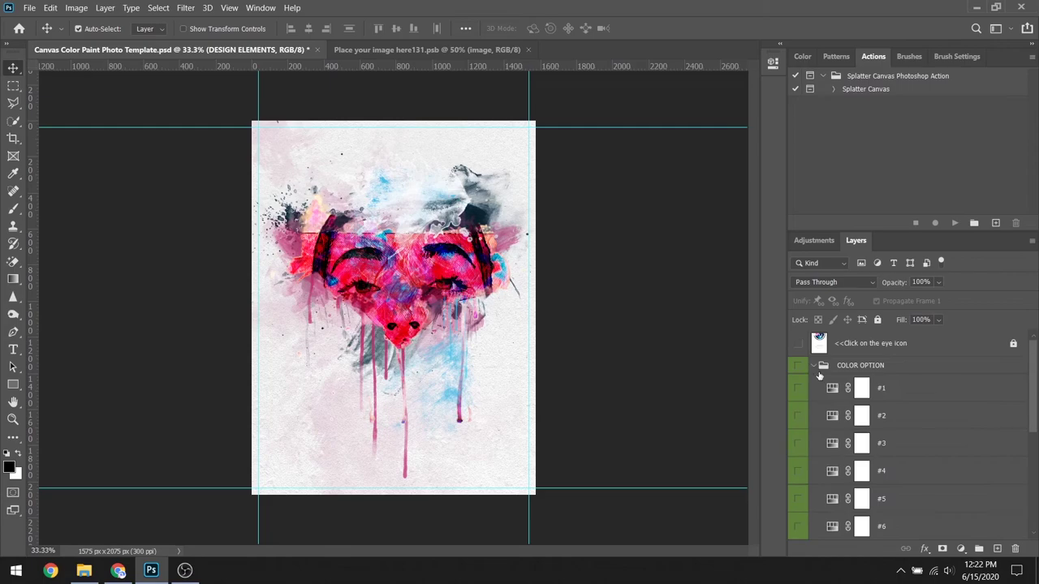
left_click(799, 416)
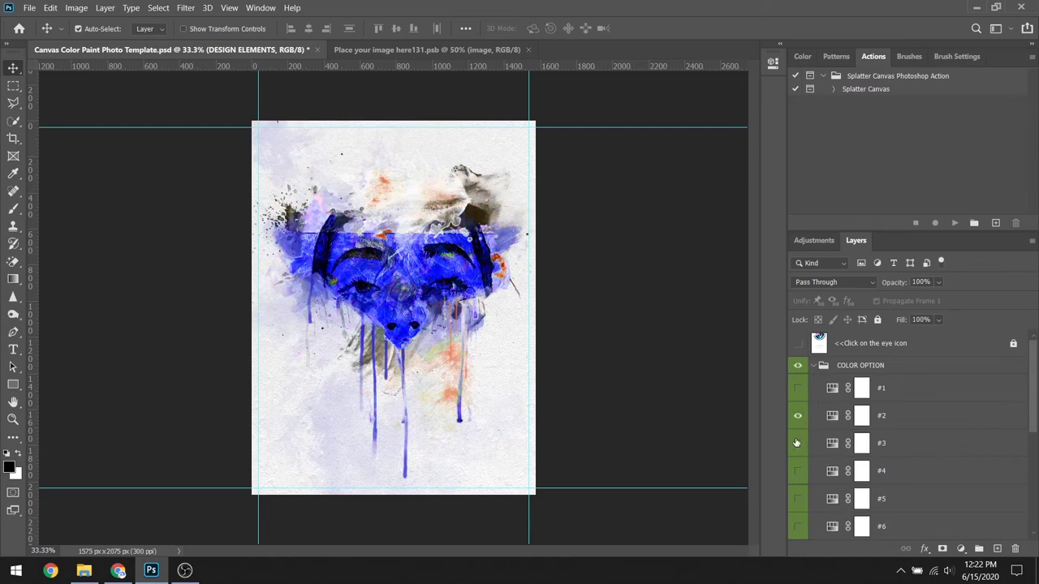
left_click(798, 443)
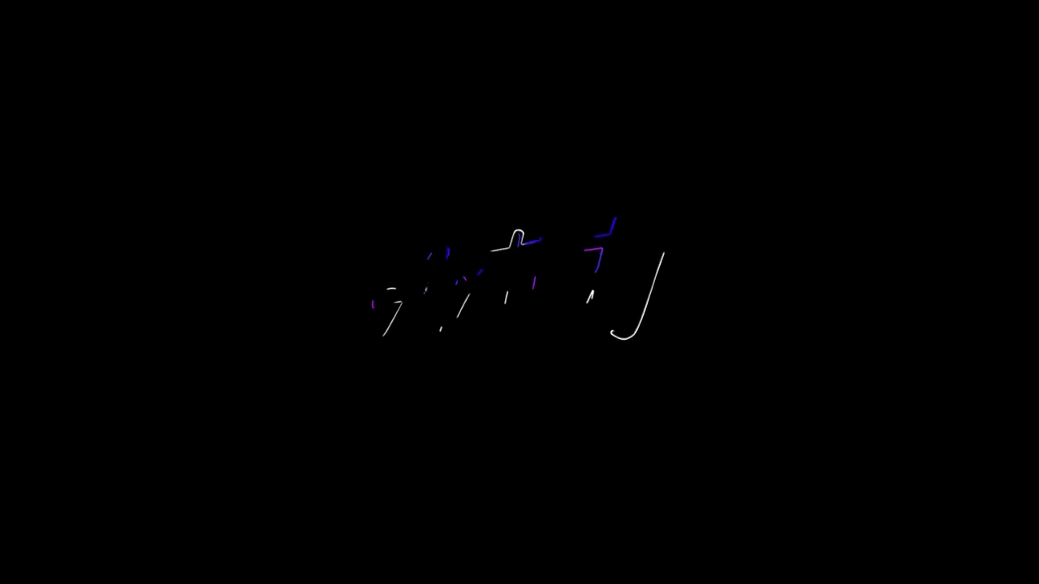